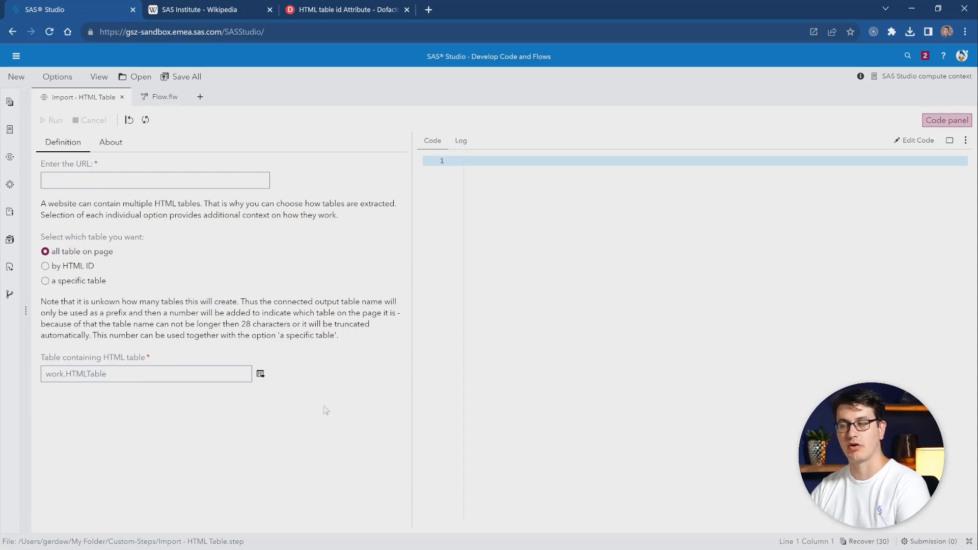
# - Copy the SAS Institute Wikipedia address without the #Acquisitions anchor and paste it as the import step's URL in SAS Studio
pyautogui.click(192, 9)
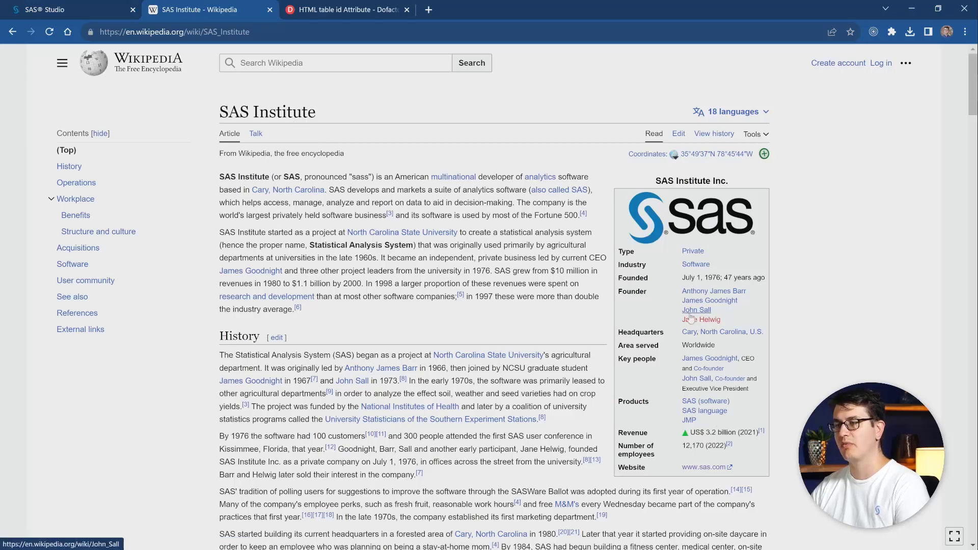
pyautogui.click(94, 249)
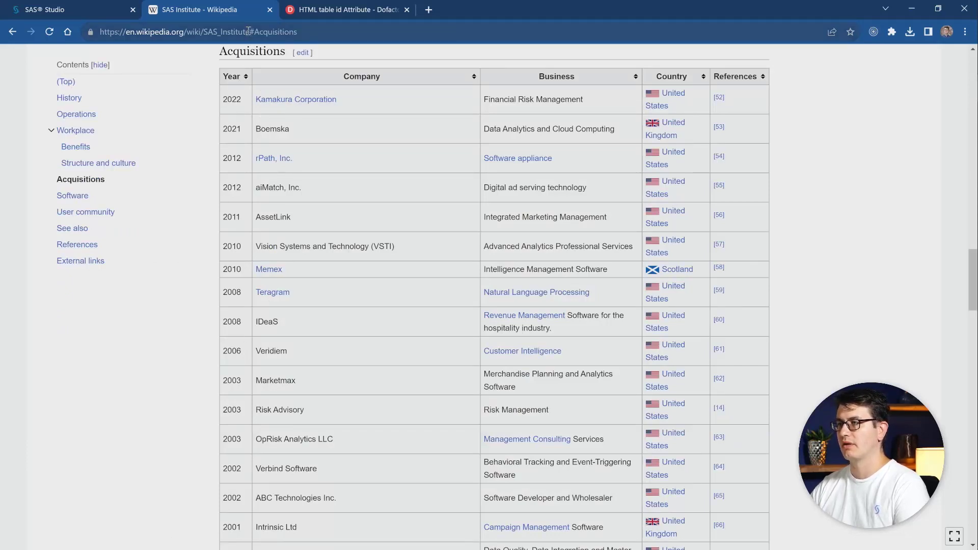
pyautogui.moveTo(251, 32); pyautogui.dragTo(86, 35)
pyautogui.hotkey('ctrl', 'c')
pyautogui.click(77, 10)
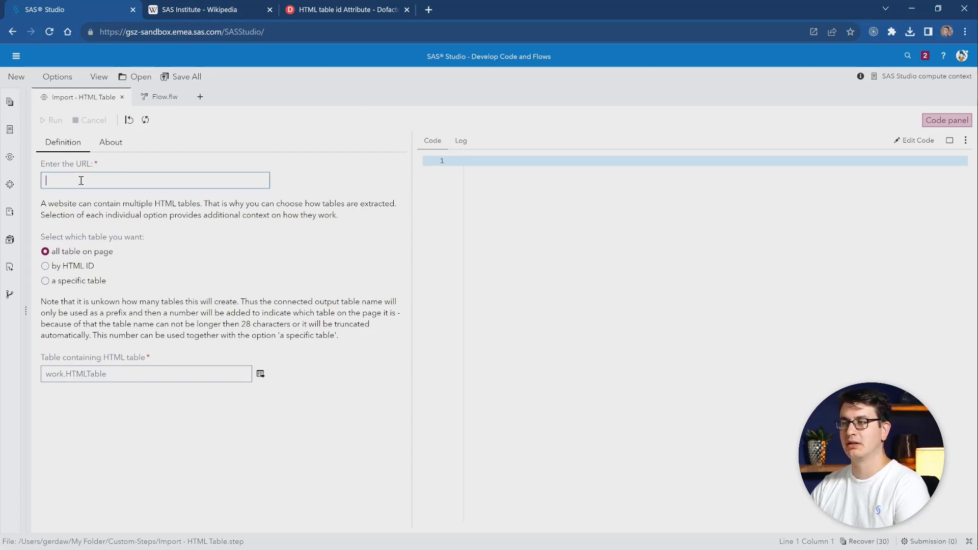
pyautogui.hotkey('ctrl', 'v')
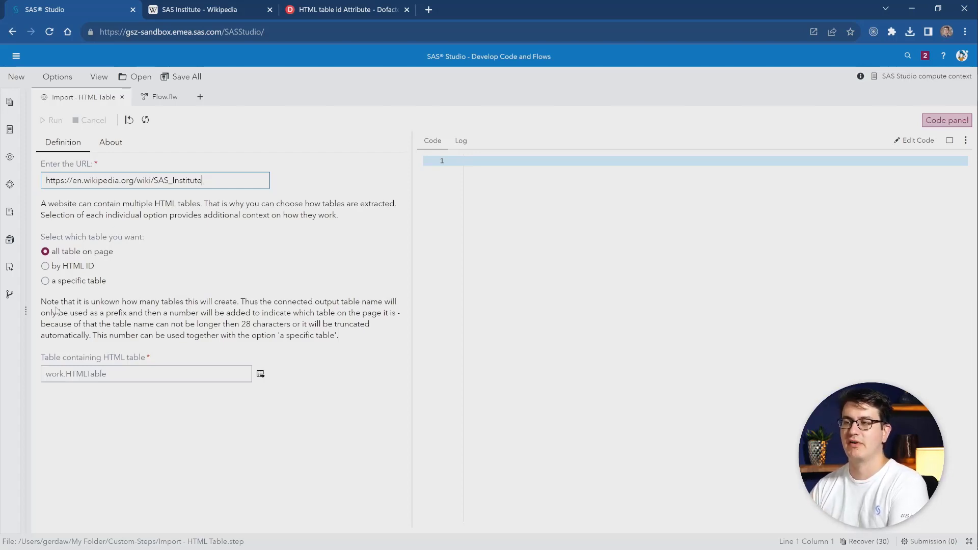
# - Set the output table to work.wiki_tables and run the import for all tables on the page
pyautogui.click(77, 375)
pyautogui.write('work')
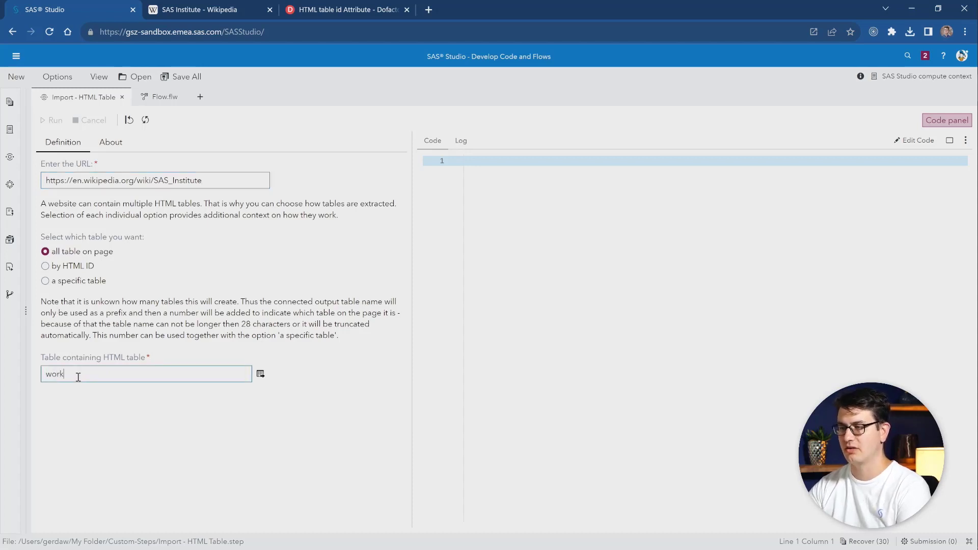
pyautogui.write('.')
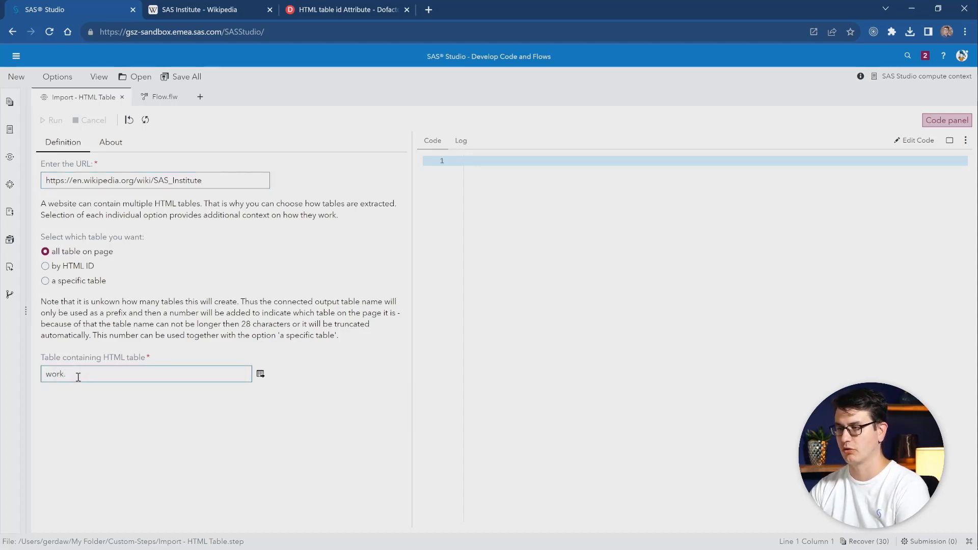
pyautogui.write('wiki_t')
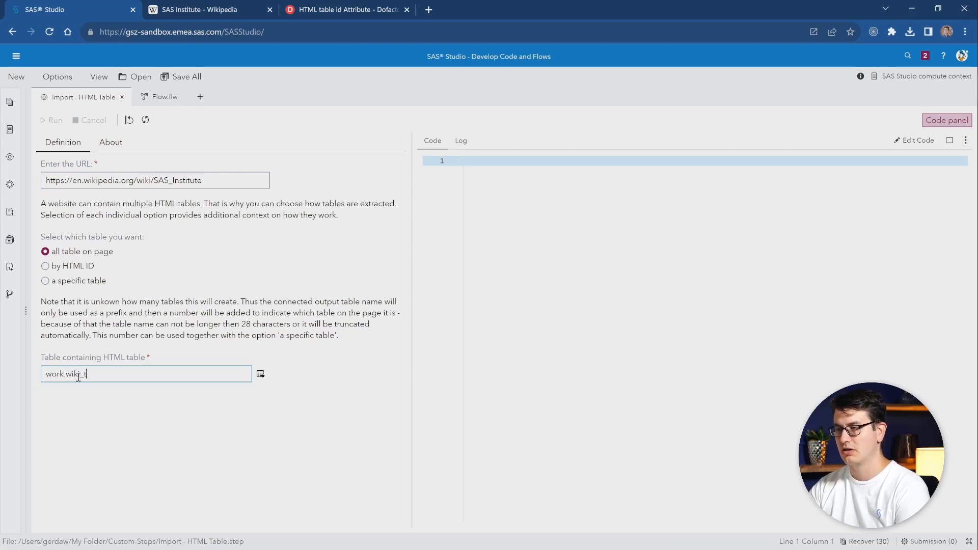
pyautogui.write('ables')
pyautogui.click(83, 397)
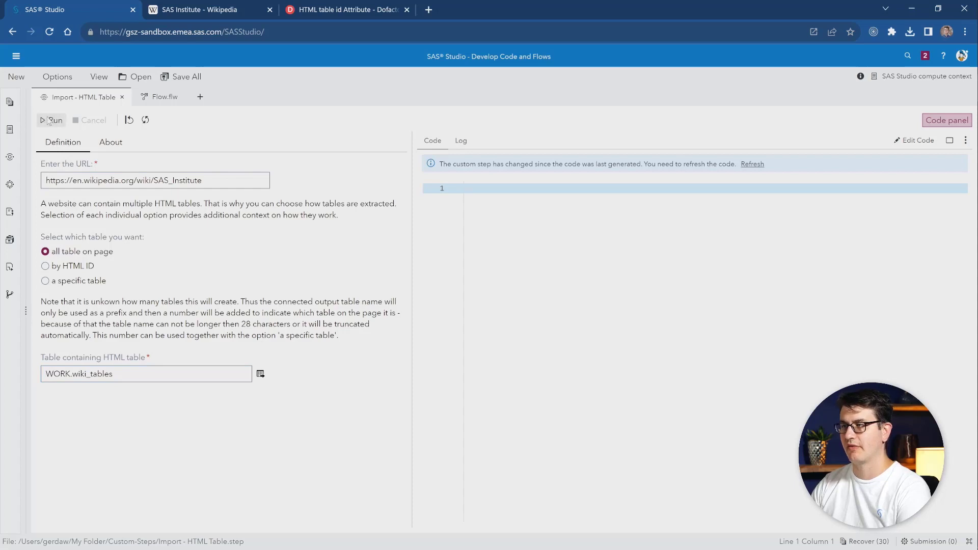
pyautogui.click(52, 123)
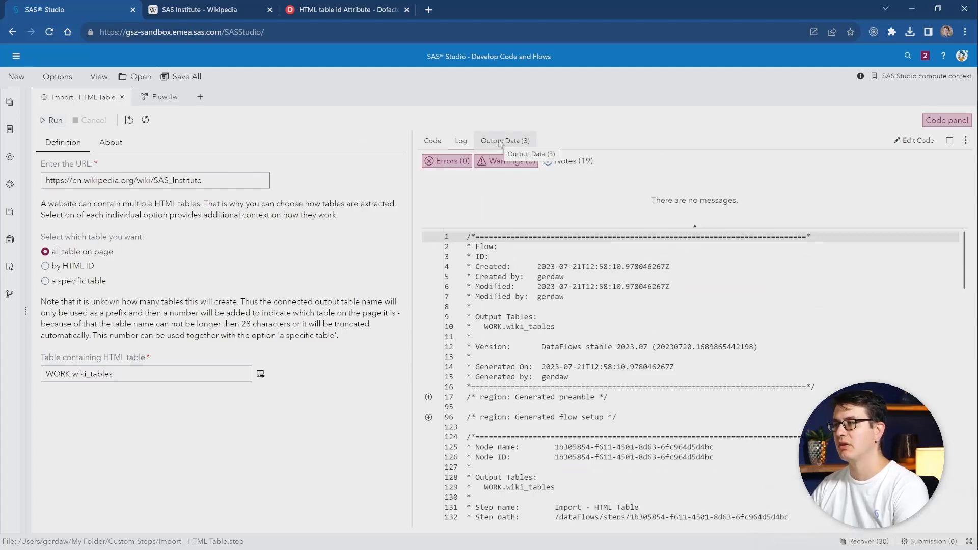
# - Review the output data of WIKI_TABLES_0, WIKI_TABLES_1 and WIKI_TABLES_2, including the rightmost columns of WIKI_TABLES_1
pyautogui.click(500, 142)
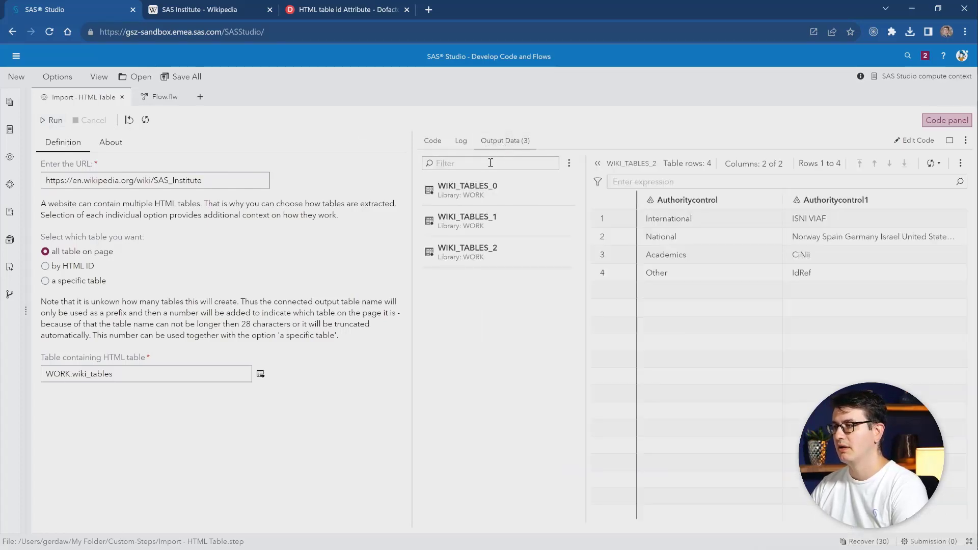
pyautogui.click(467, 198)
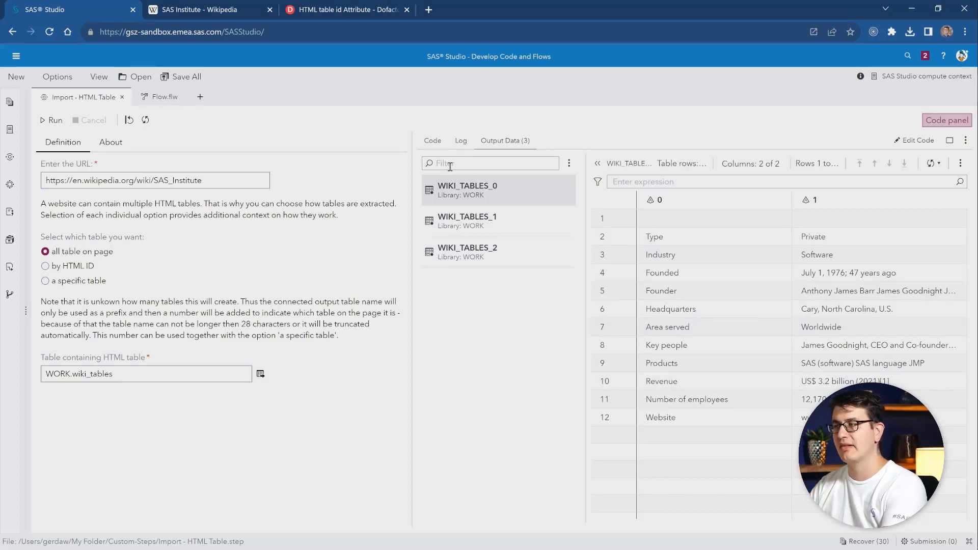
pyautogui.click(502, 219)
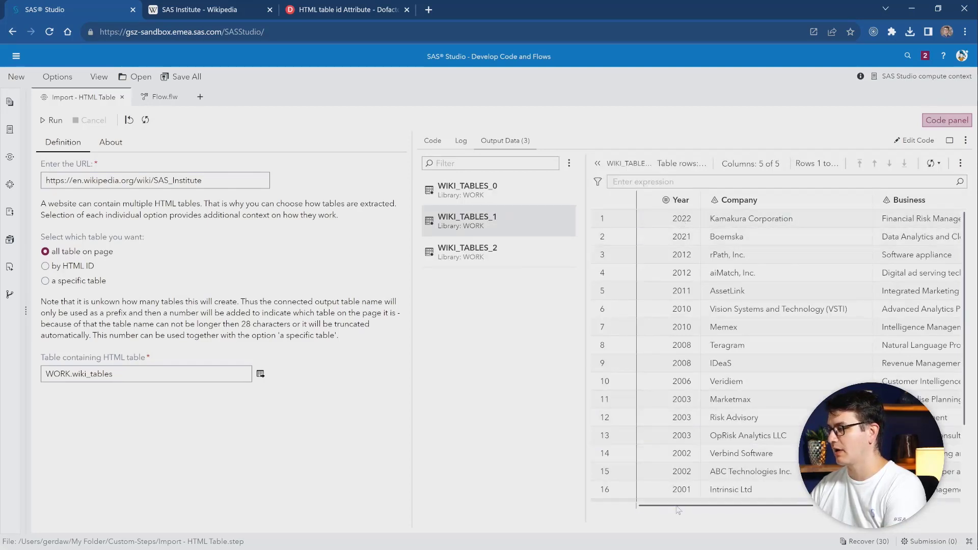
pyautogui.moveTo(678, 507); pyautogui.dragTo(828, 507)
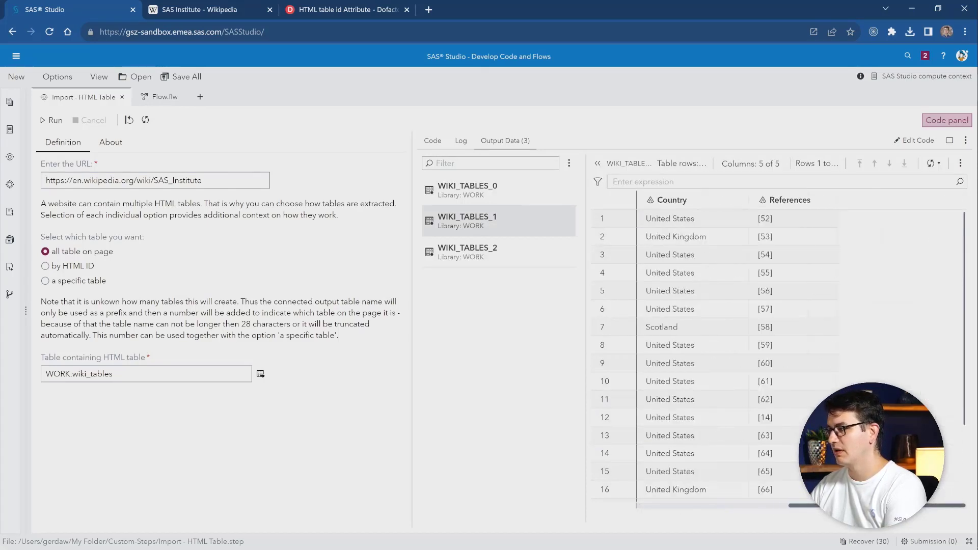
pyautogui.click(505, 252)
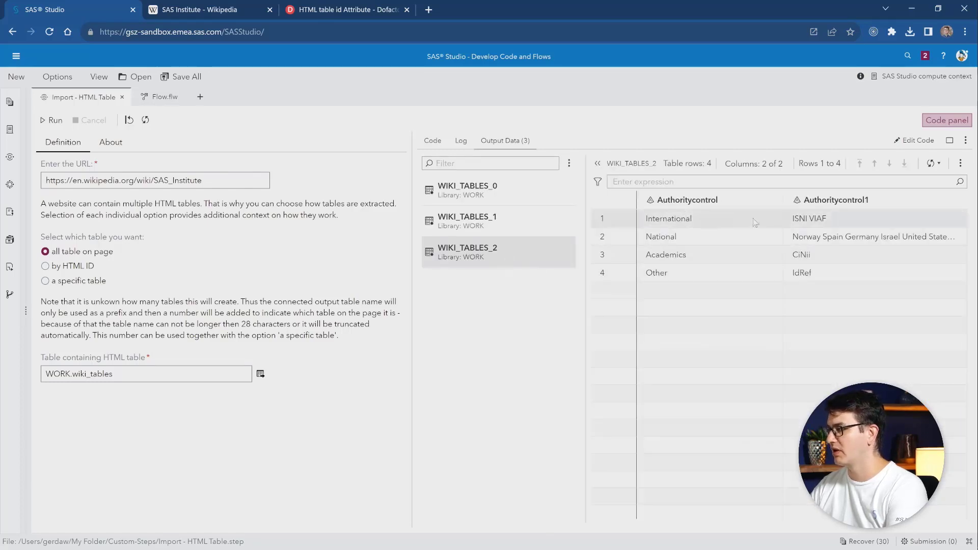
# - Compare the imported data with the Acquisitions and Authority control tables on the SAS Institute Wikipedia page
pyautogui.click(199, 7)
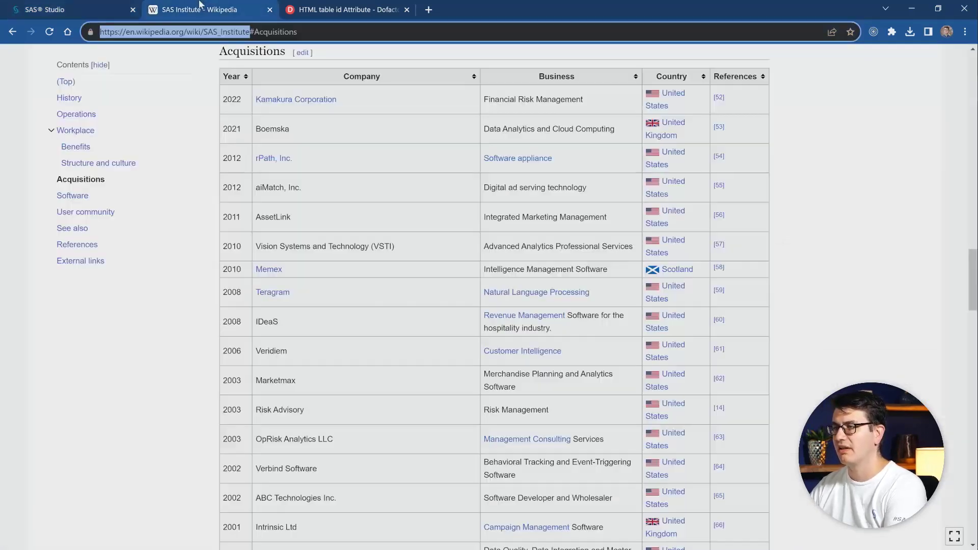
pyautogui.click(349, 154)
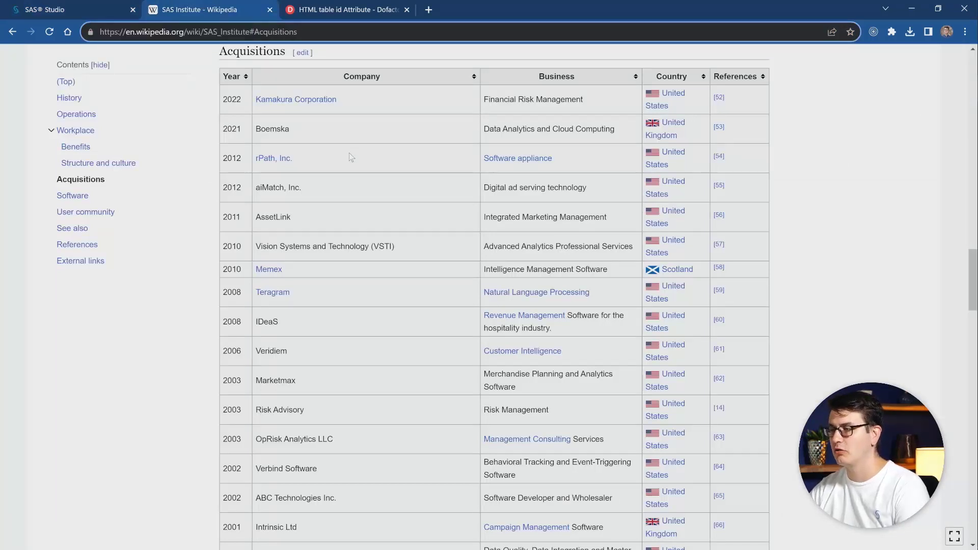
pyautogui.press('End')
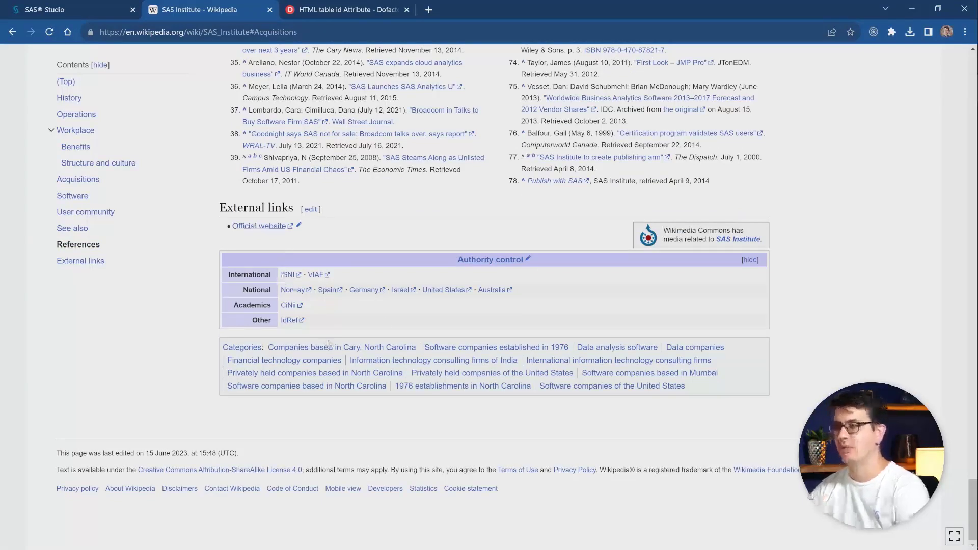
pyautogui.scroll(15, 328, 344)
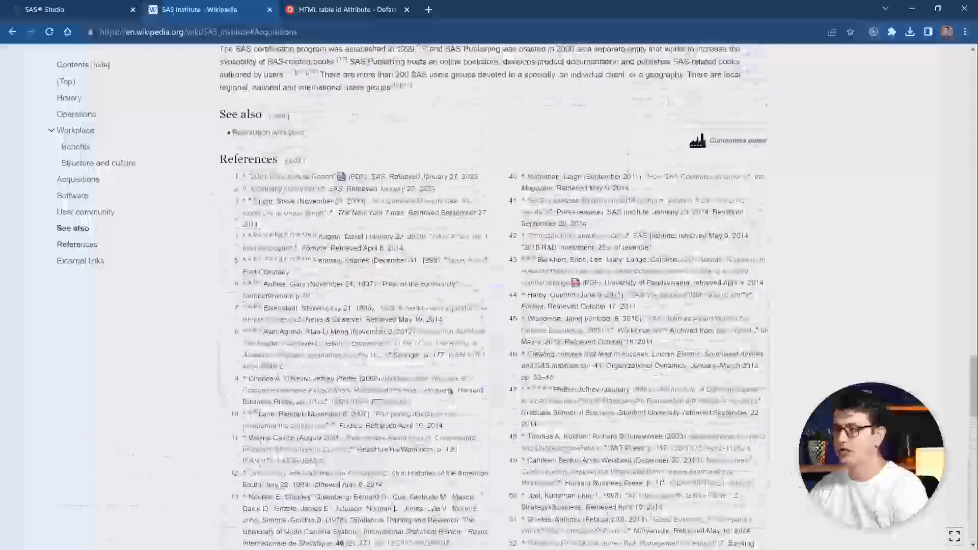
pyautogui.scroll(15, 451, 390)
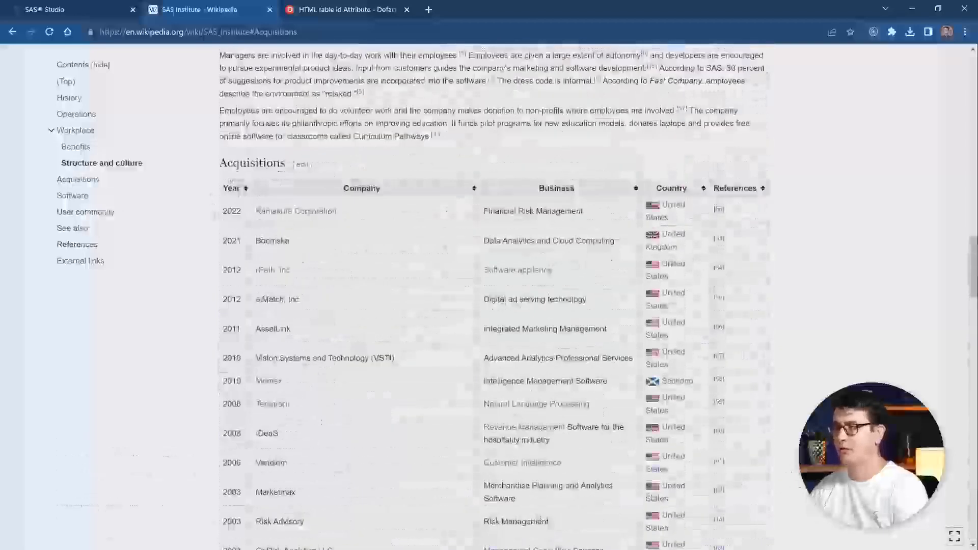
# - Back in SAS Studio, import only a specific table with number 1 and view the resulting output data from its first column
pyautogui.click(54, 8)
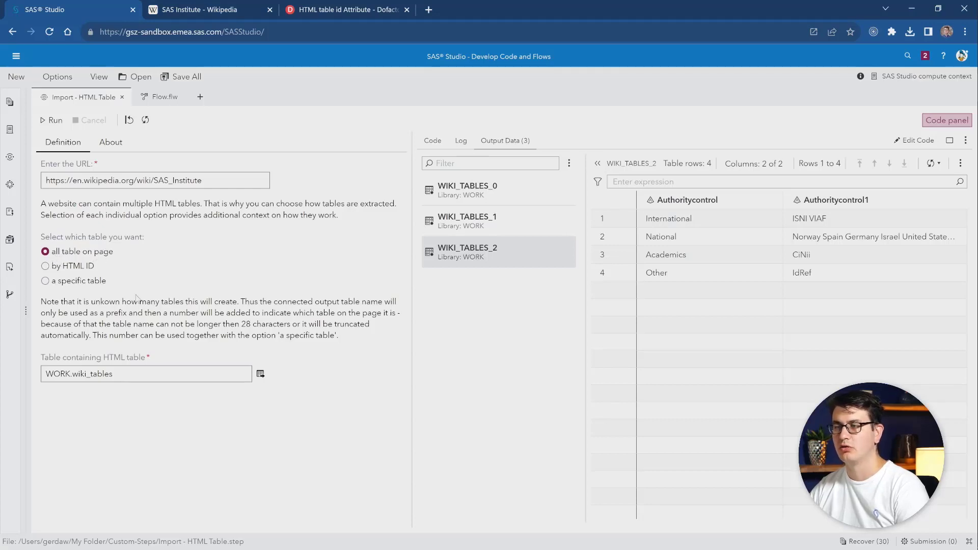
pyautogui.click(82, 283)
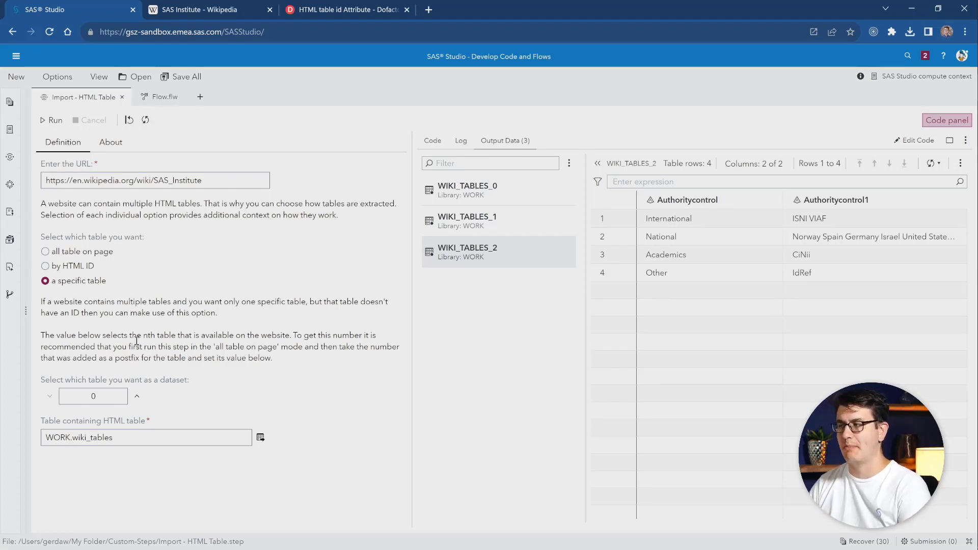
pyautogui.click(496, 222)
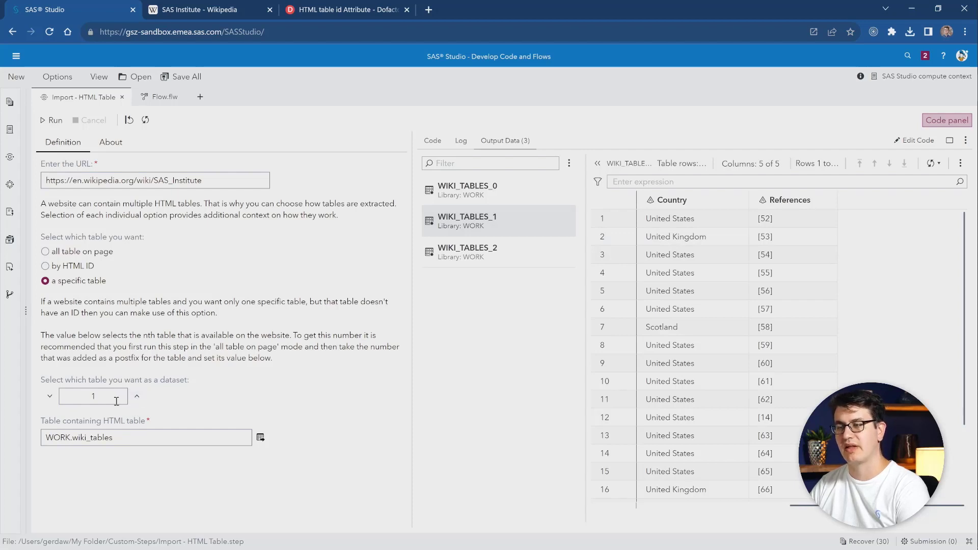
pyautogui.doubleClick(93, 396)
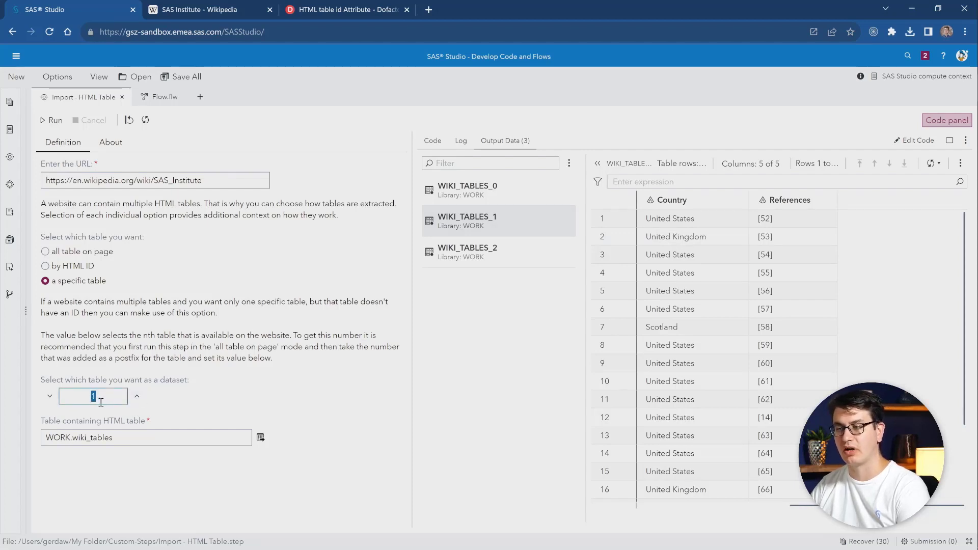
pyautogui.click(212, 360)
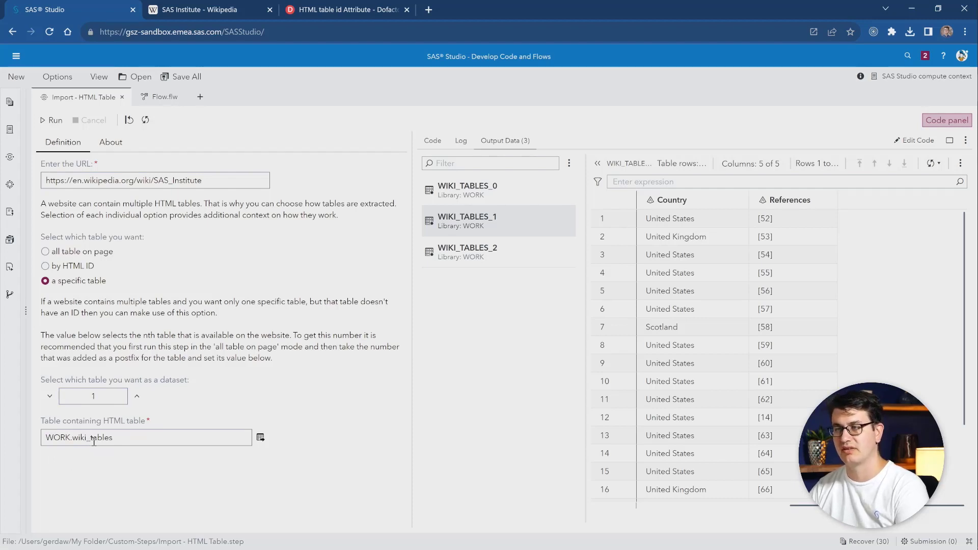
pyautogui.click(48, 122)
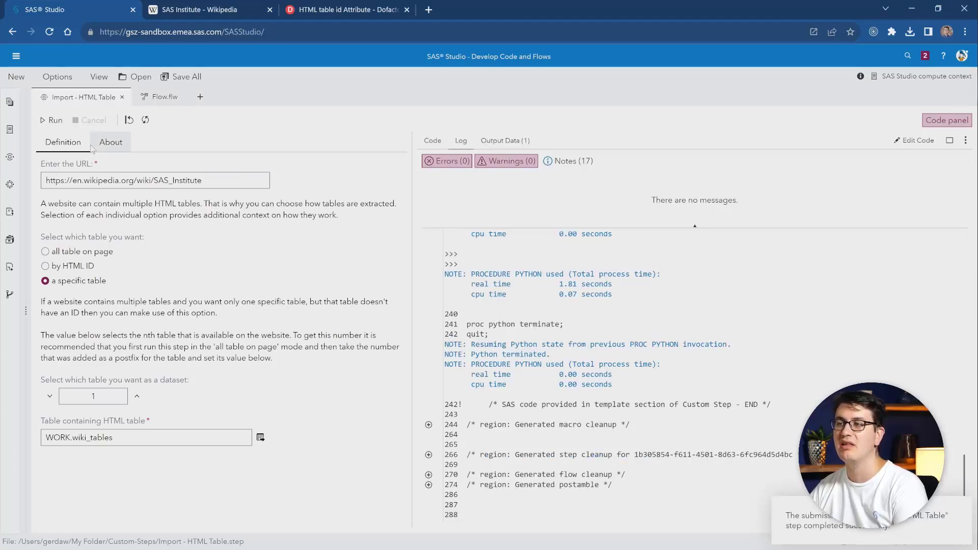
pyautogui.click(516, 144)
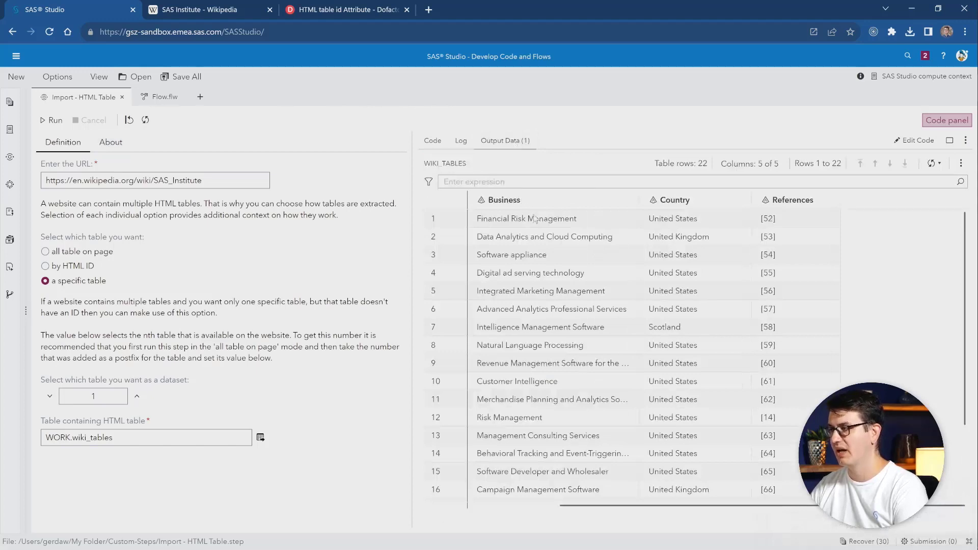
pyautogui.moveTo(595, 507); pyautogui.dragTo(494, 504)
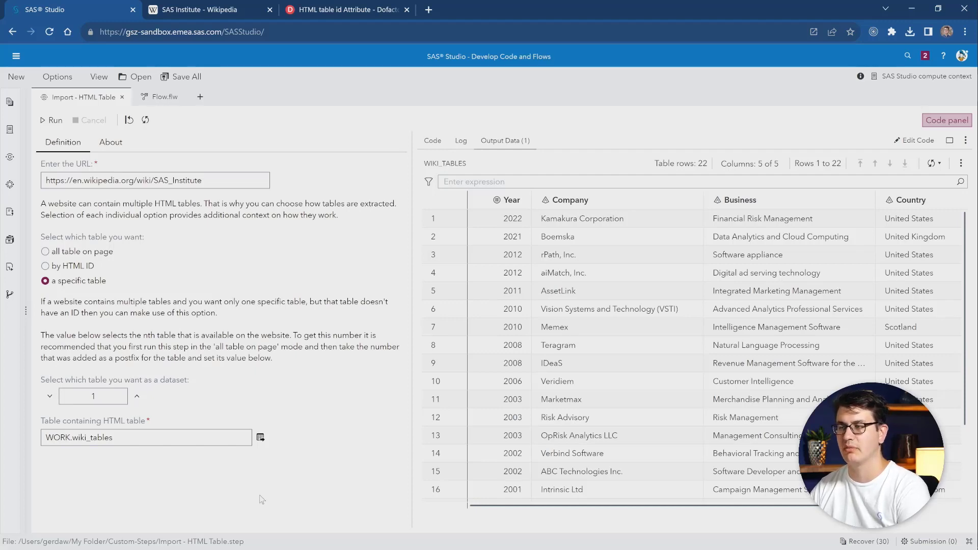
# - Set the table selection to by HTML ID and inspect the example table on dofactory's HTML table id Attribute page
pyautogui.click(72, 266)
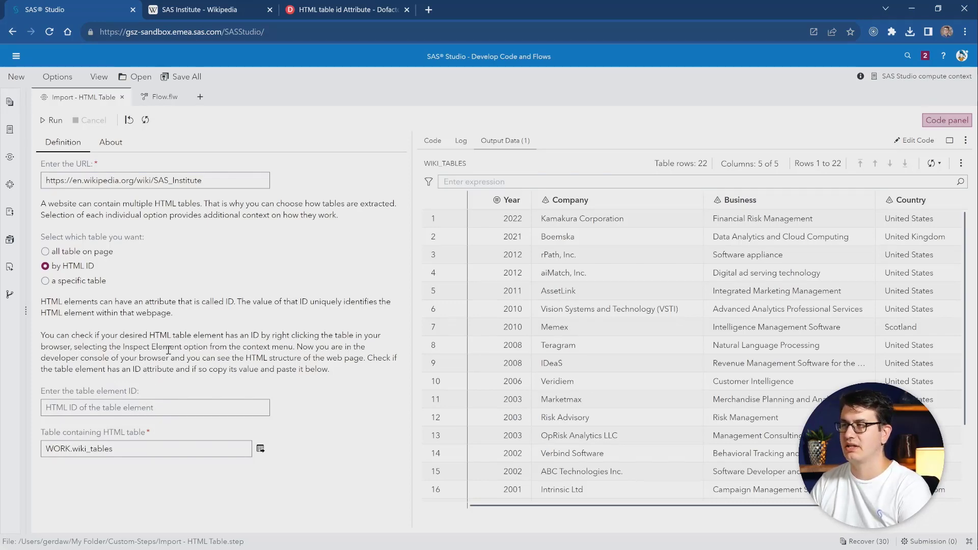
pyautogui.click(332, 10)
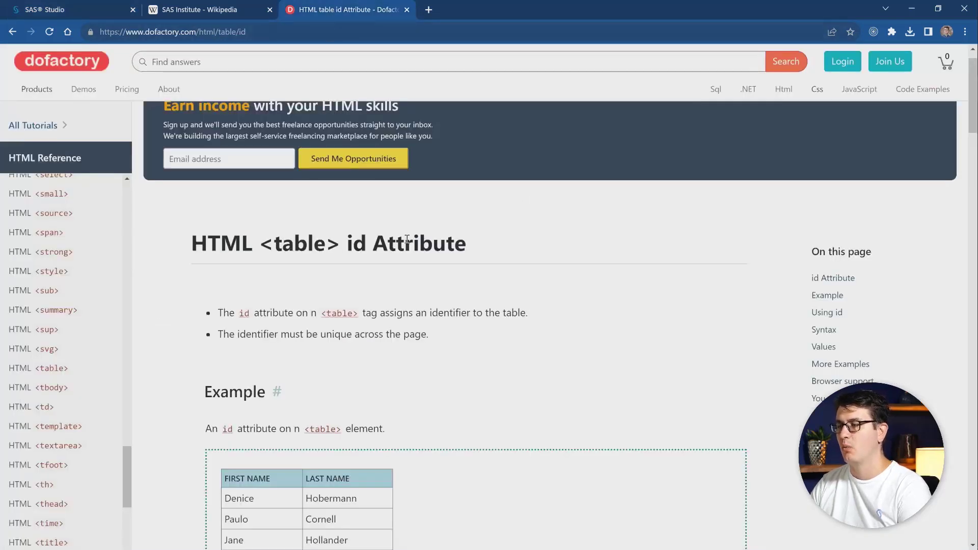
pyautogui.scroll(-2, 397, 255)
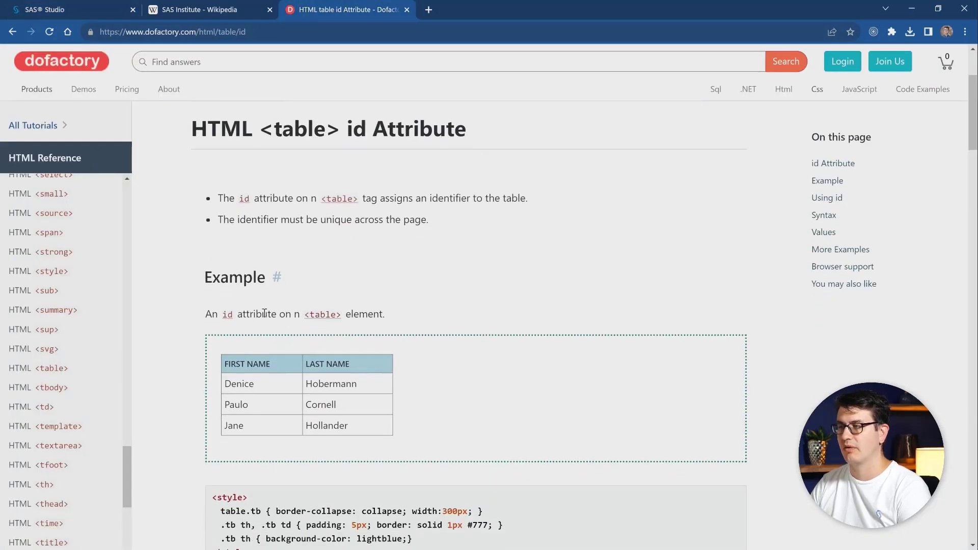
pyautogui.rightClick(282, 367)
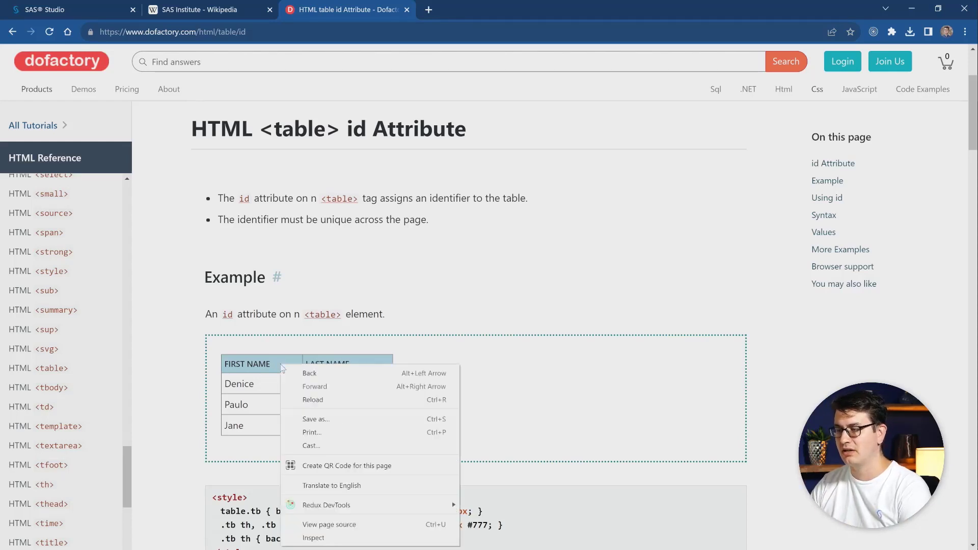
pyautogui.click(342, 539)
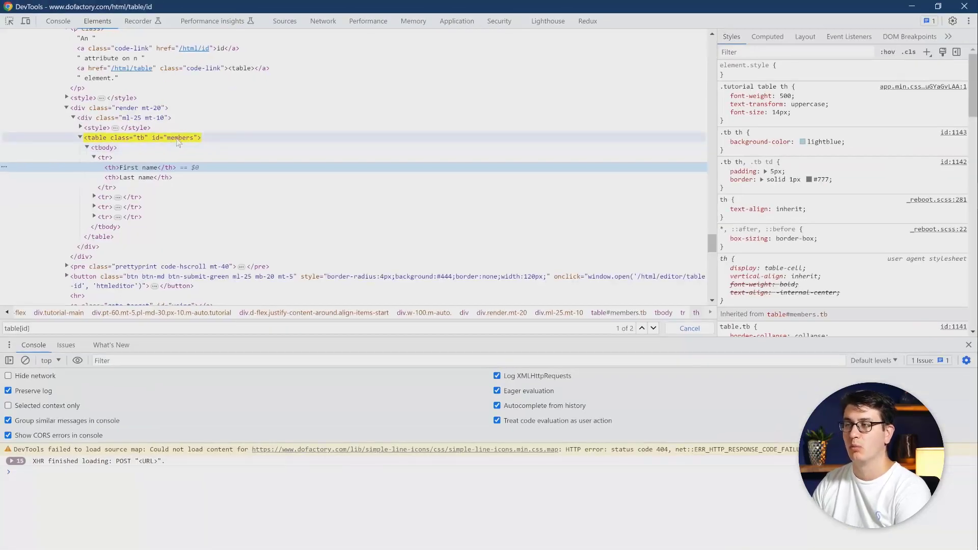
# - Select the example table's element in DevTools to read its id attribute, and return to SAS Studio
pyautogui.click(177, 142)
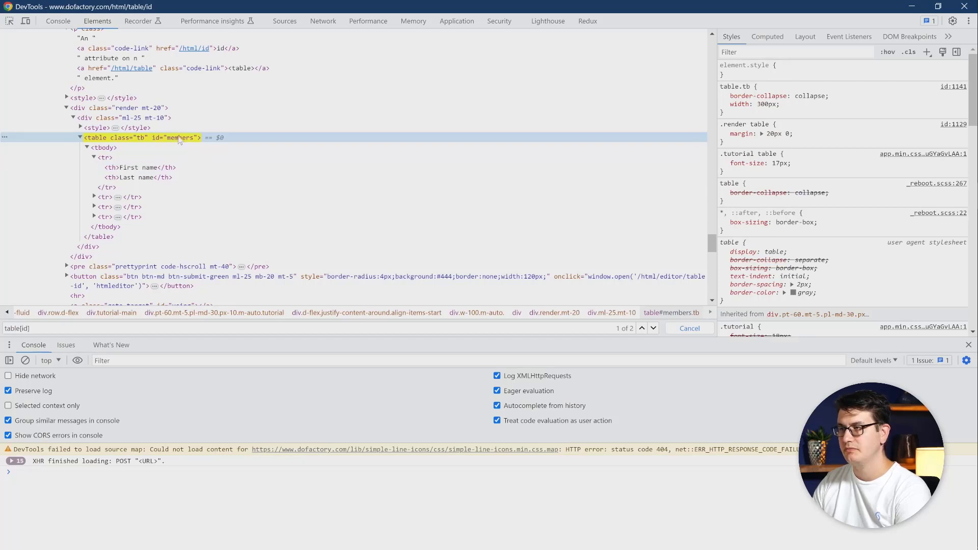
pyautogui.rightClick(176, 139)
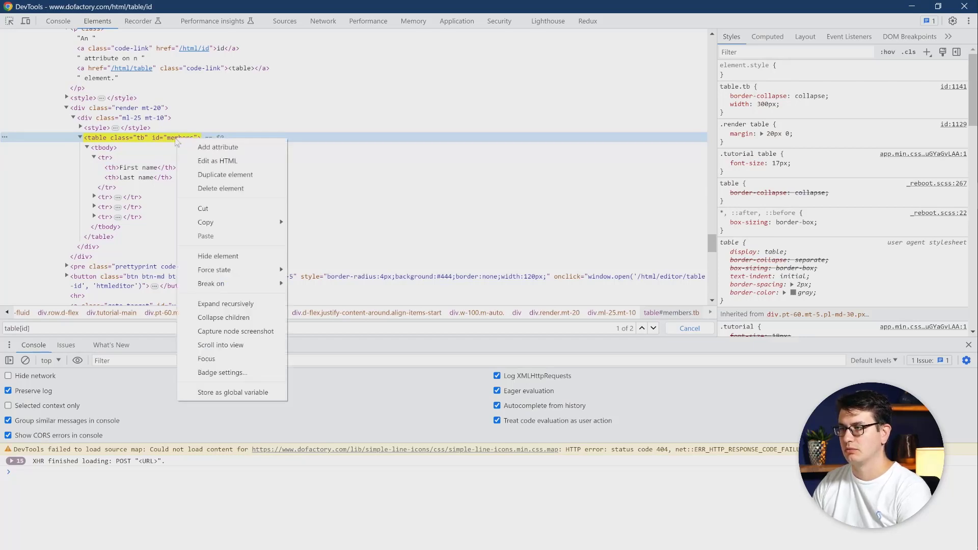
pyautogui.click(169, 136)
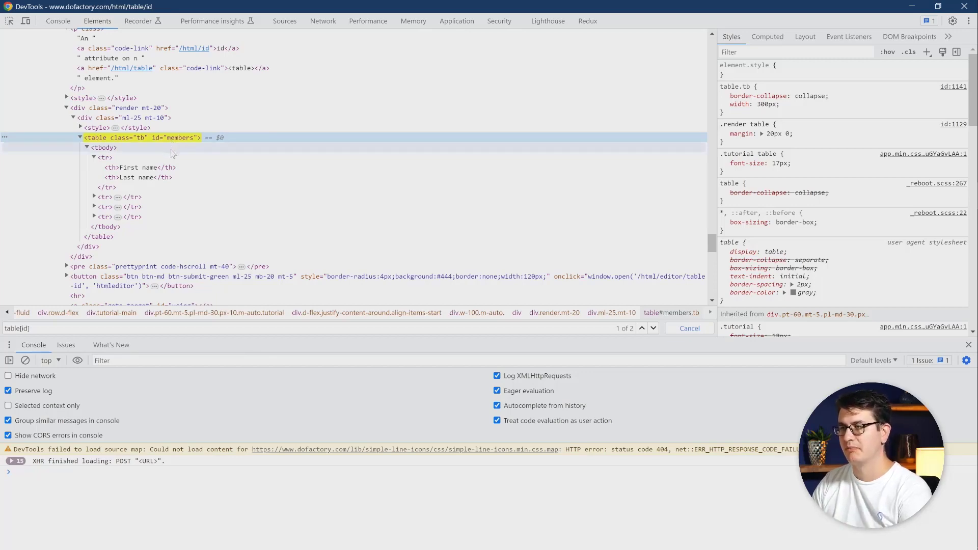
pyautogui.hotkey('alt', 'Tab')
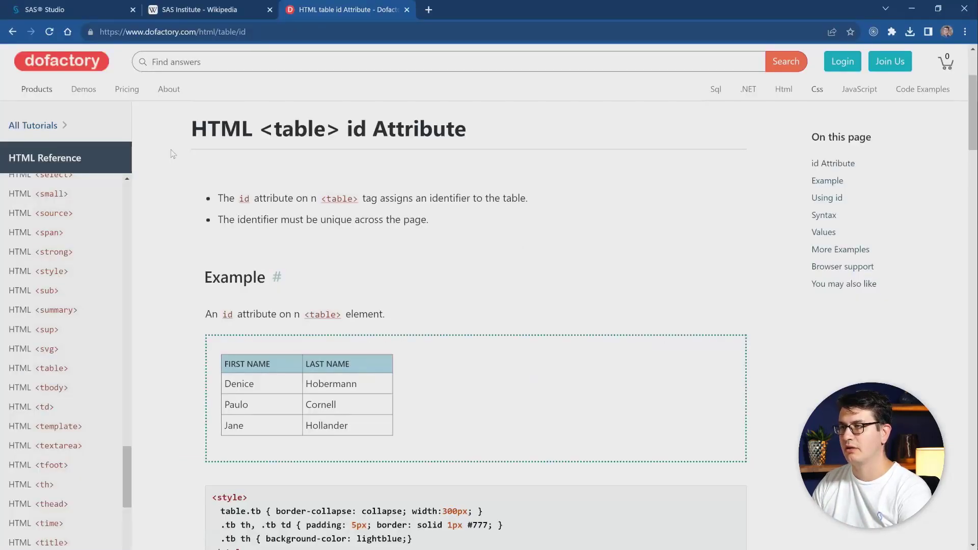
pyautogui.hotkey('ctrl', 'Tab')
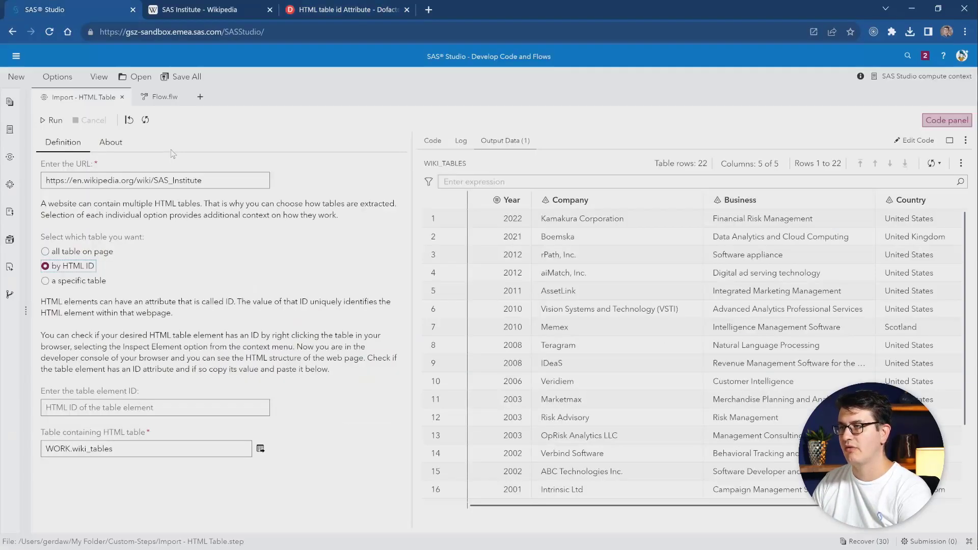
pyautogui.click(109, 411)
pyautogui.click(343, 8)
pyautogui.click(310, 30)
pyautogui.hotkey('ctrl', 'c')
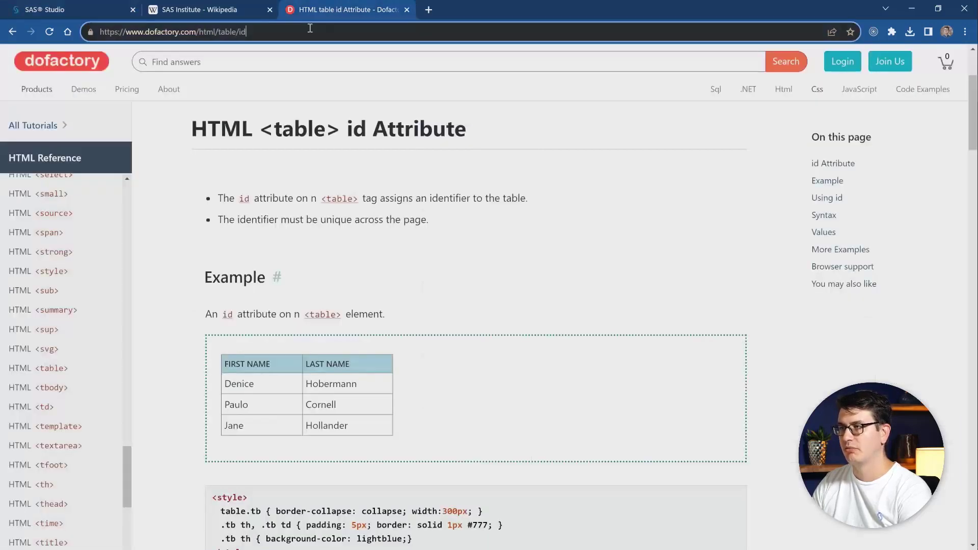
pyautogui.click(89, 7)
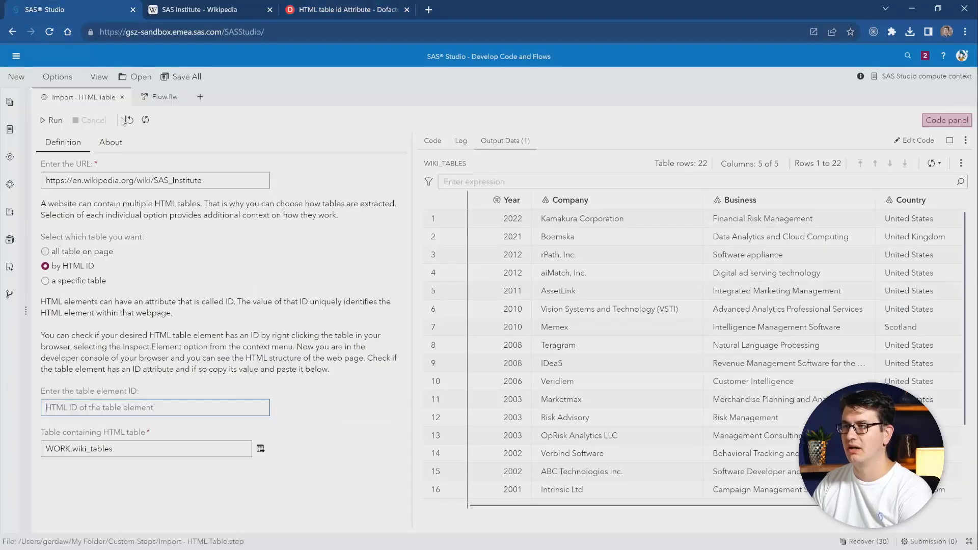
pyautogui.tripleClick(210, 182)
pyautogui.hotkey('ctrl', 'v')
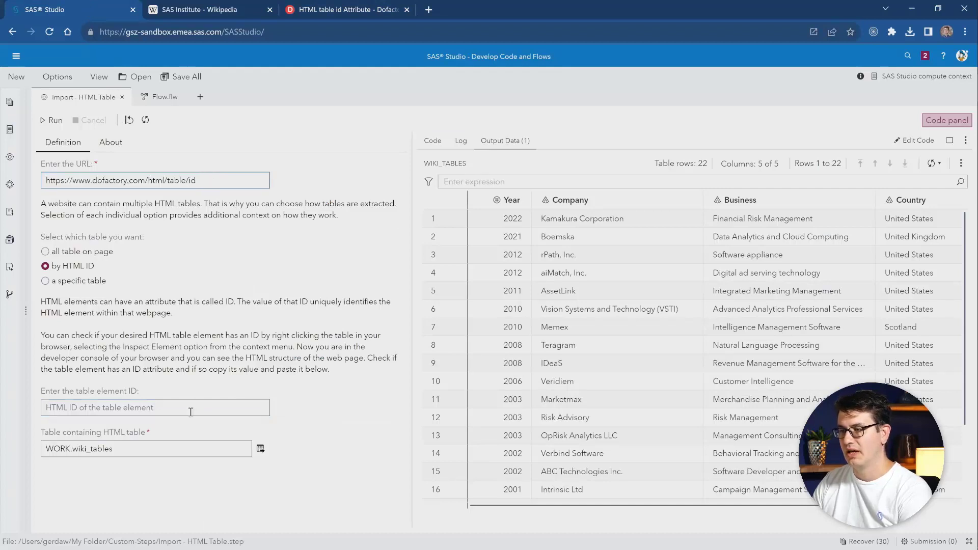
# - Import the table with element ID members and view the resulting output data
pyautogui.click(209, 408)
pyautogui.write('members')
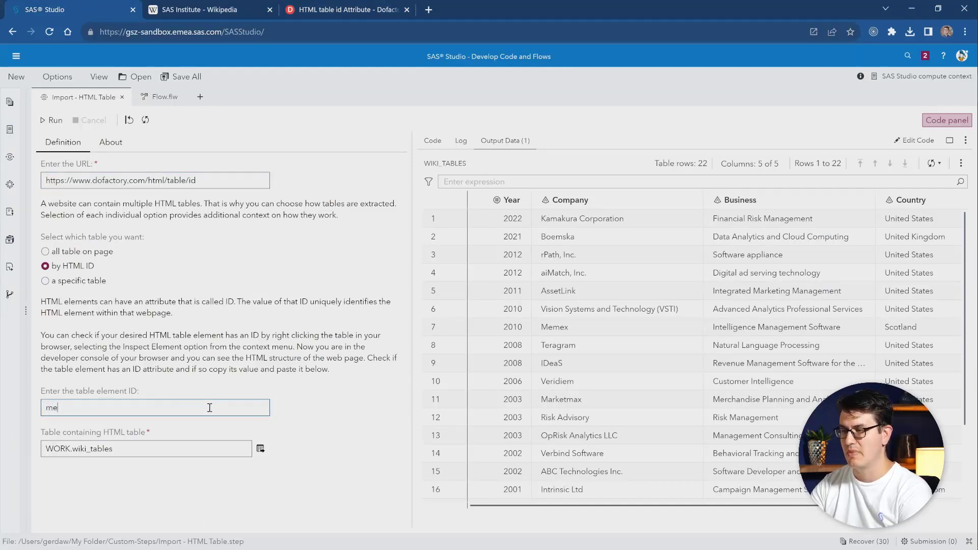
pyautogui.click(172, 499)
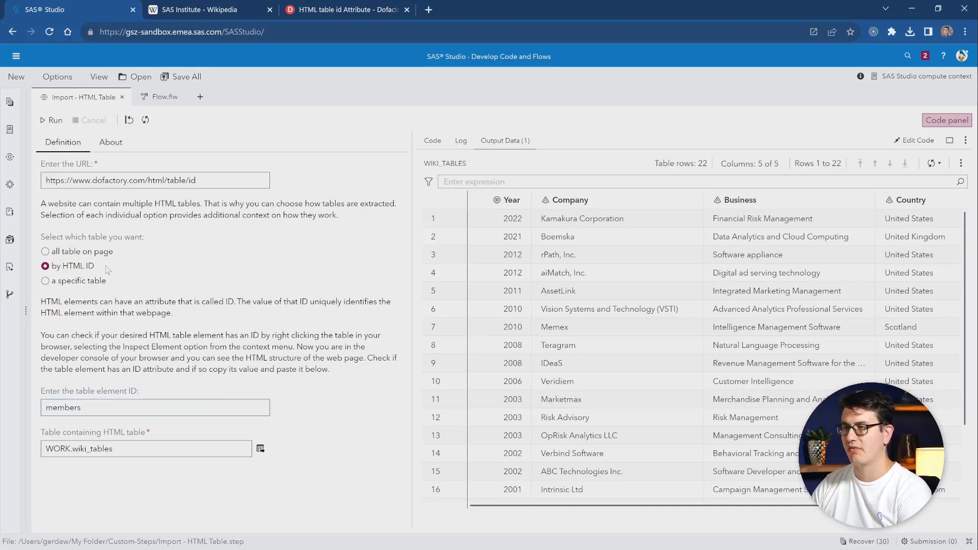
pyautogui.click(50, 121)
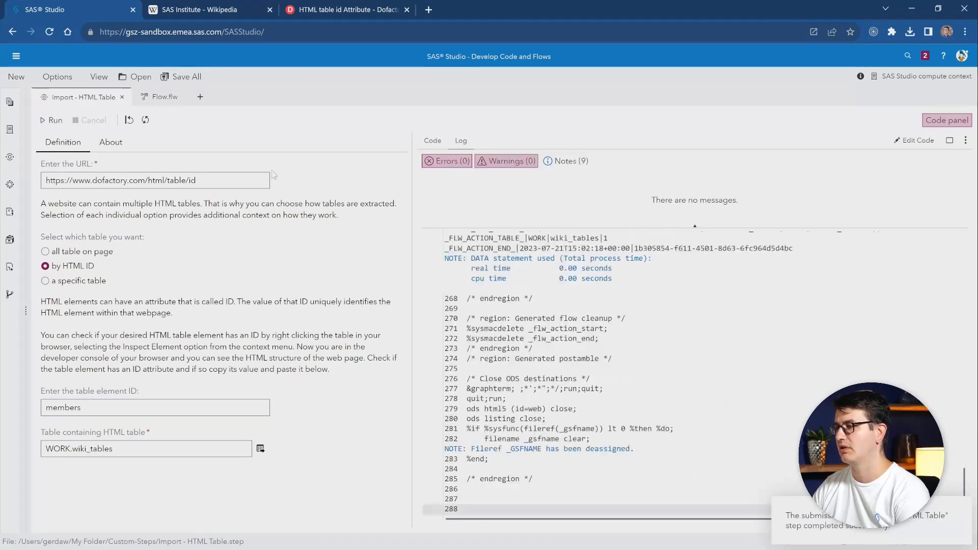
pyautogui.click(501, 141)
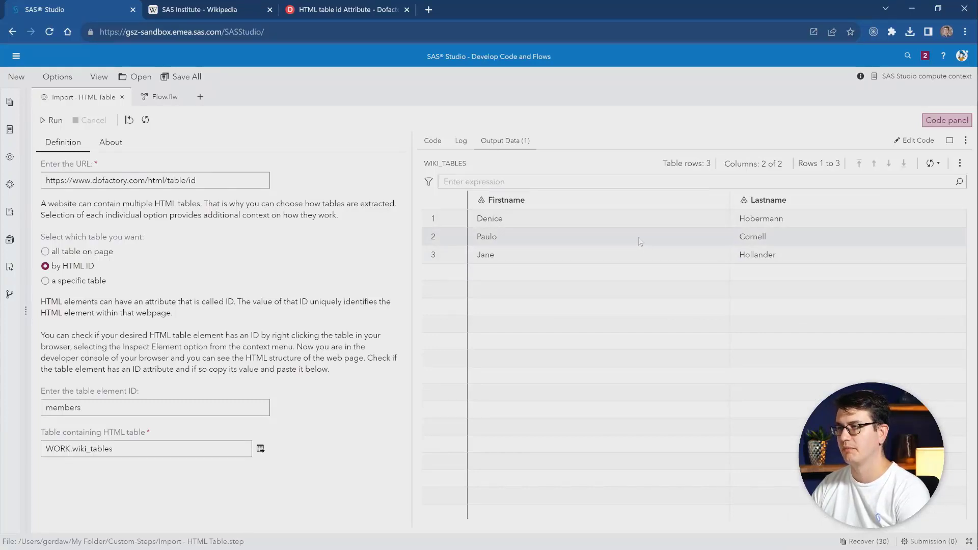
# - Switch to DevTools for the dofactory page, search its HTML for table[id], and return to SAS Studio
pyautogui.click(320, 9)
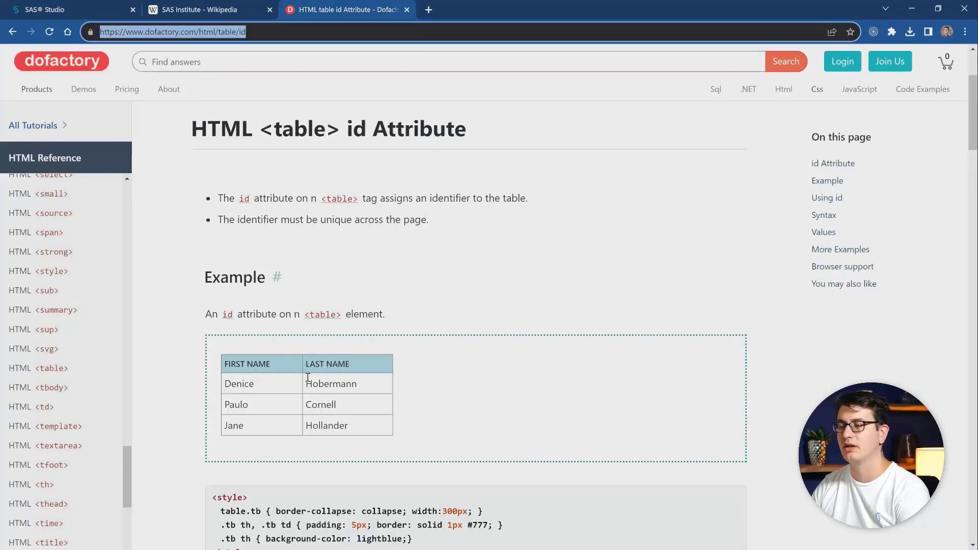
pyautogui.hotkey('alt', 'Tab')
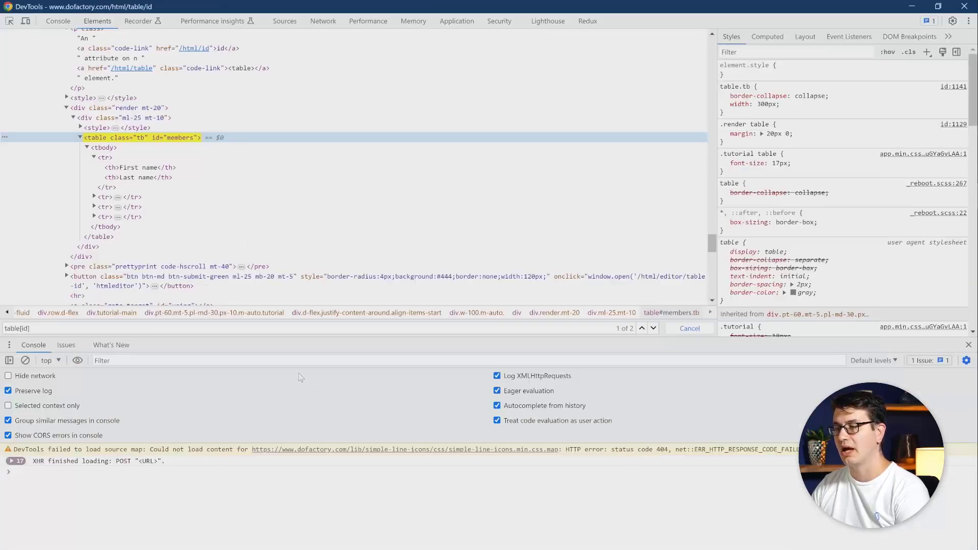
pyautogui.click(323, 209)
pyautogui.hotkey('ctrl', 'f')
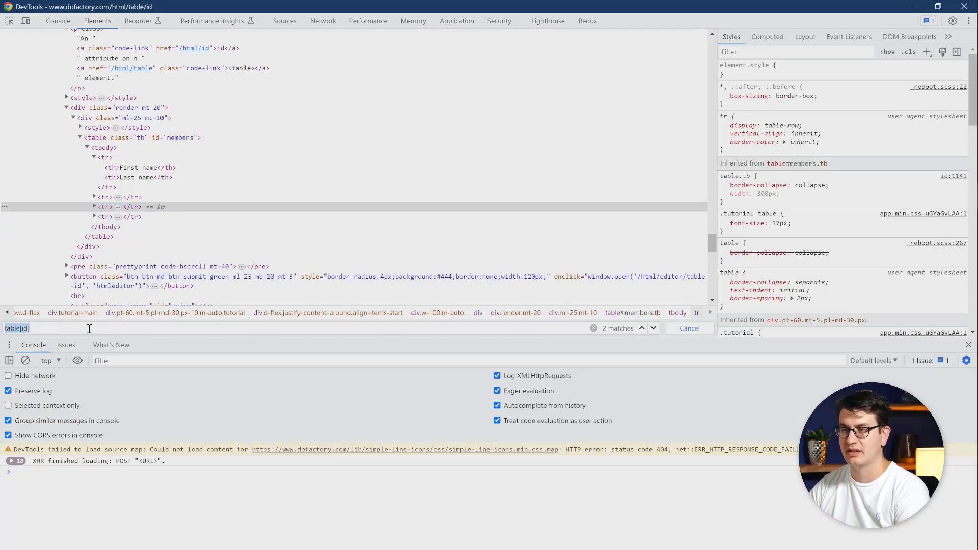
pyautogui.click(89, 329)
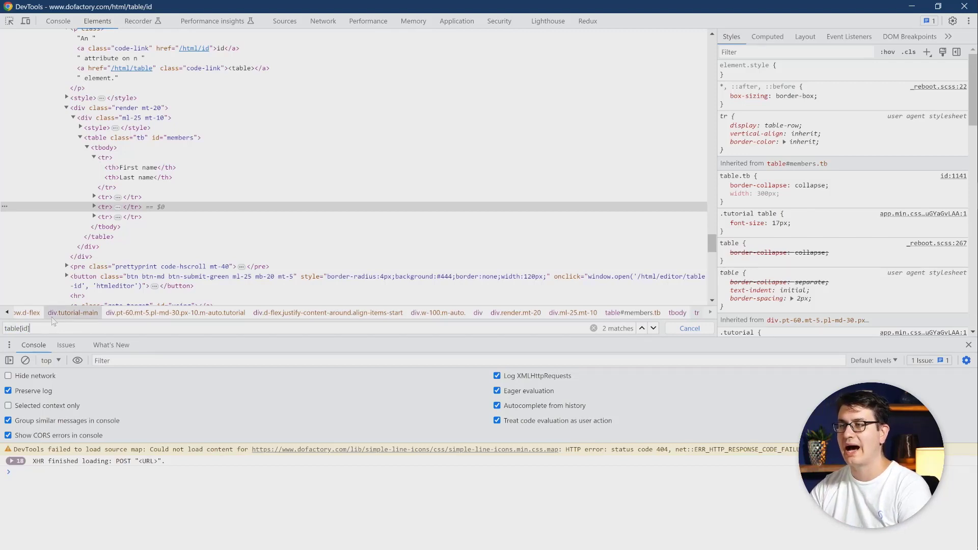
pyautogui.press('Return')
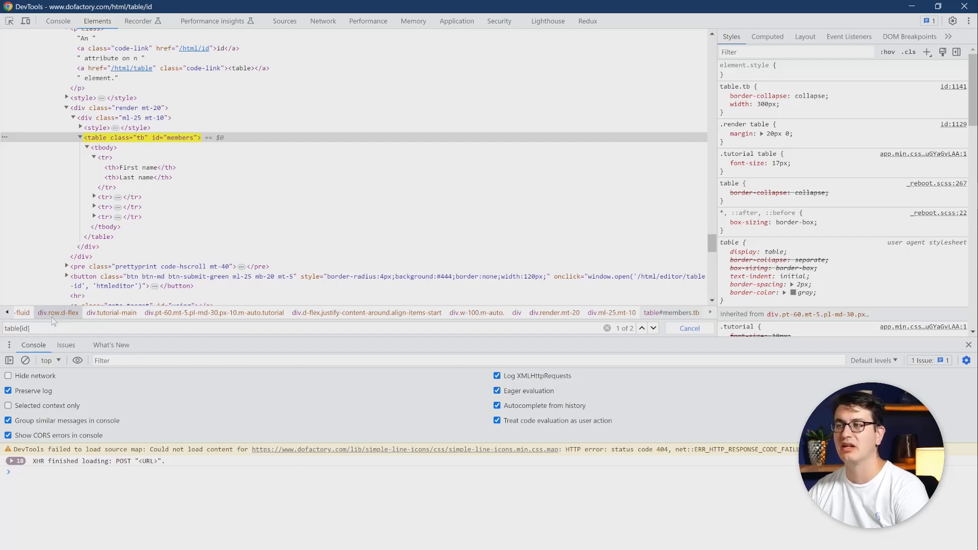
pyautogui.hotkey('alt', 'Tab')
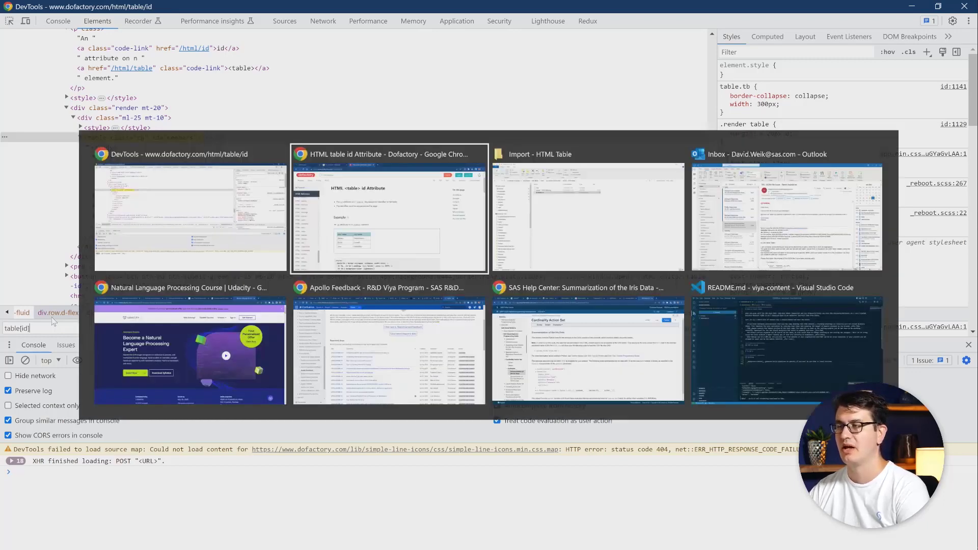
pyautogui.hotkey('ctrl', '1')
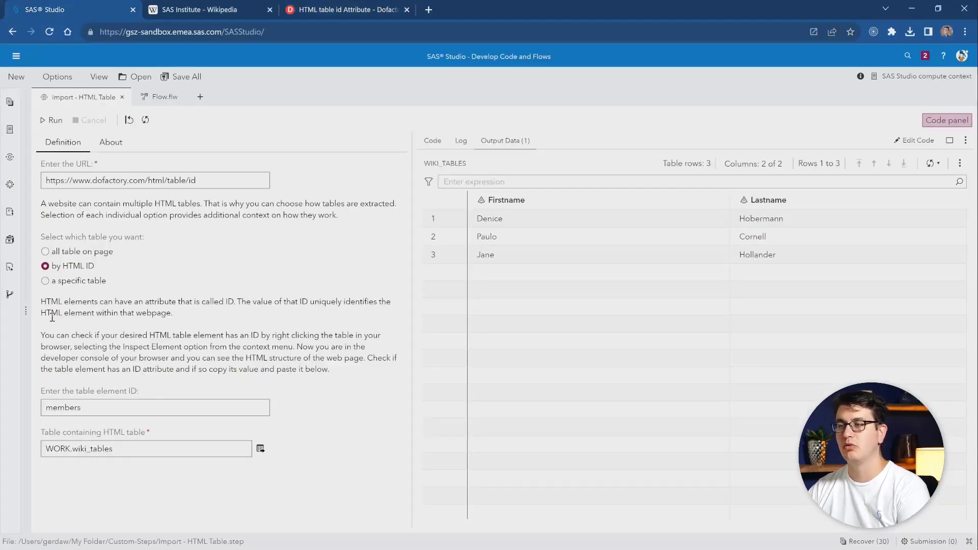